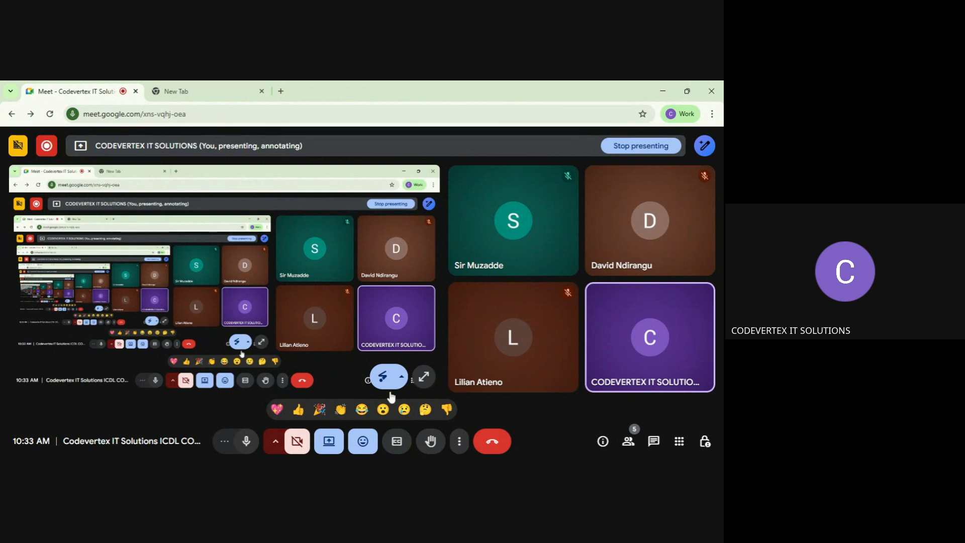
Present something else in the meeting, sharing the entire screen
click(328, 442)
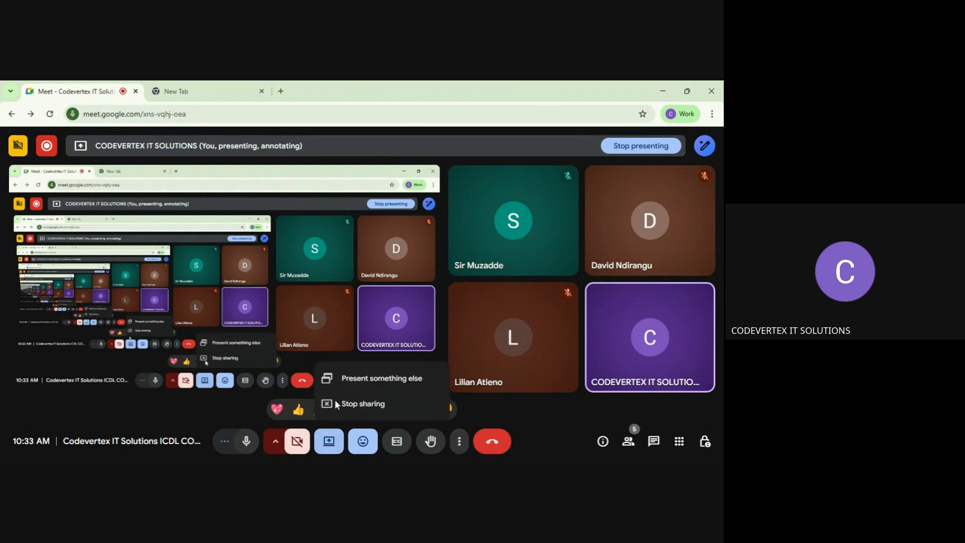
click(370, 381)
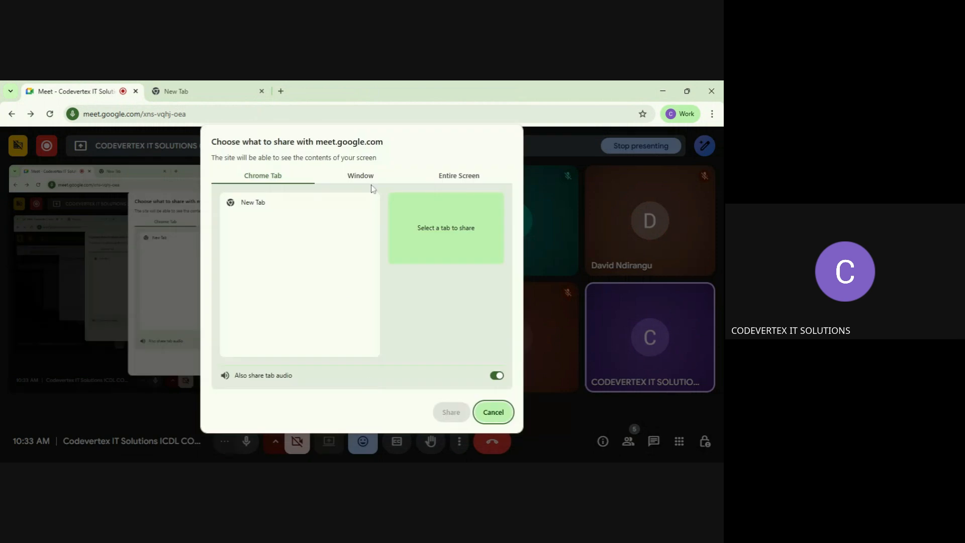
click(451, 177)
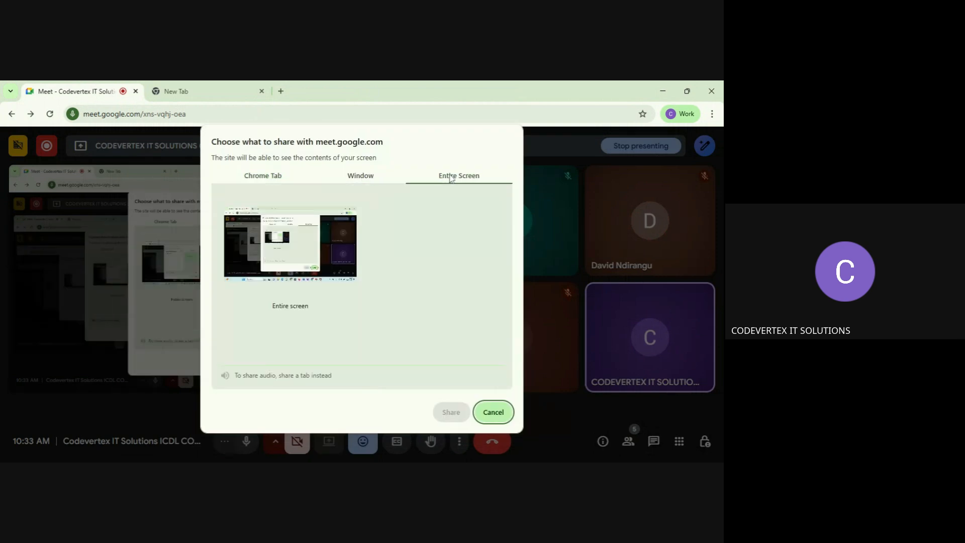
click(331, 247)
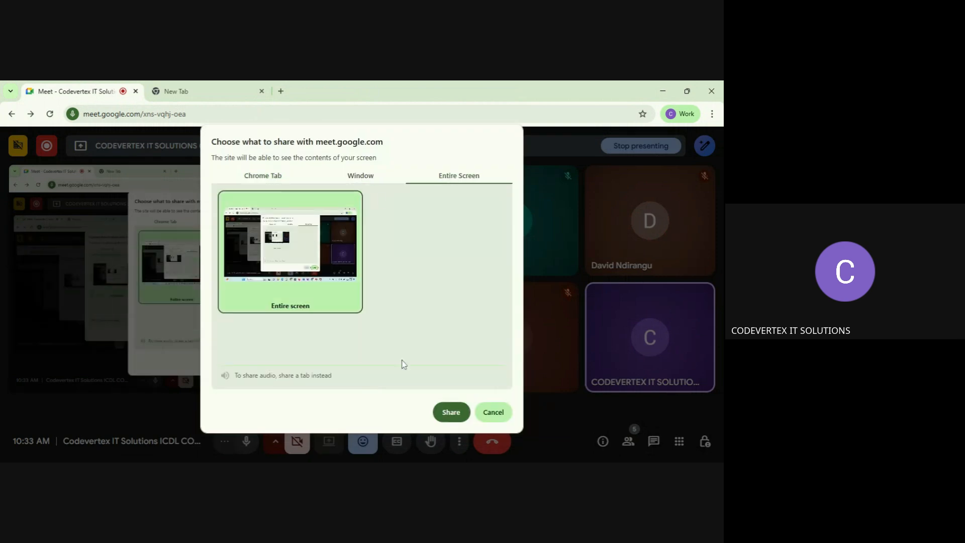
click(457, 410)
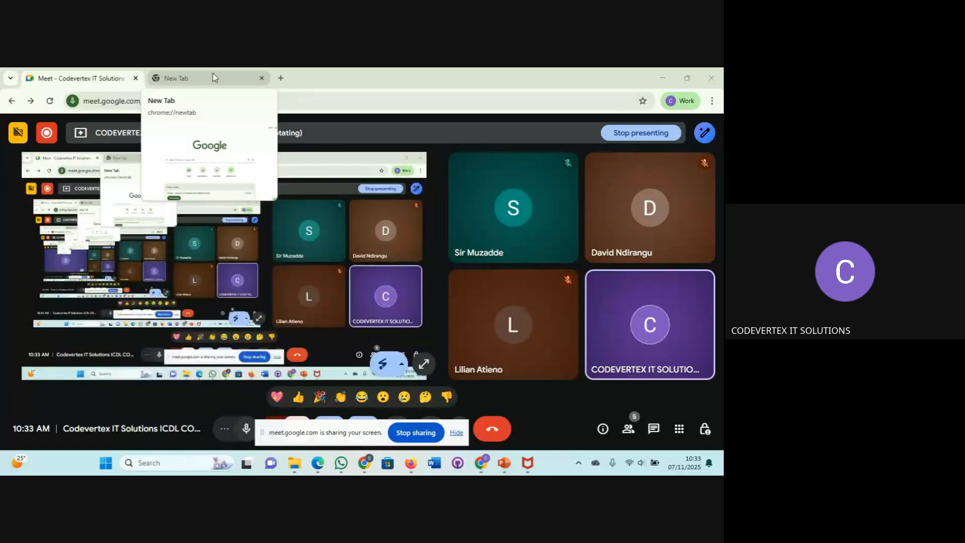
Open Google Calendar in the other browser tab and block its notifications
click(212, 77)
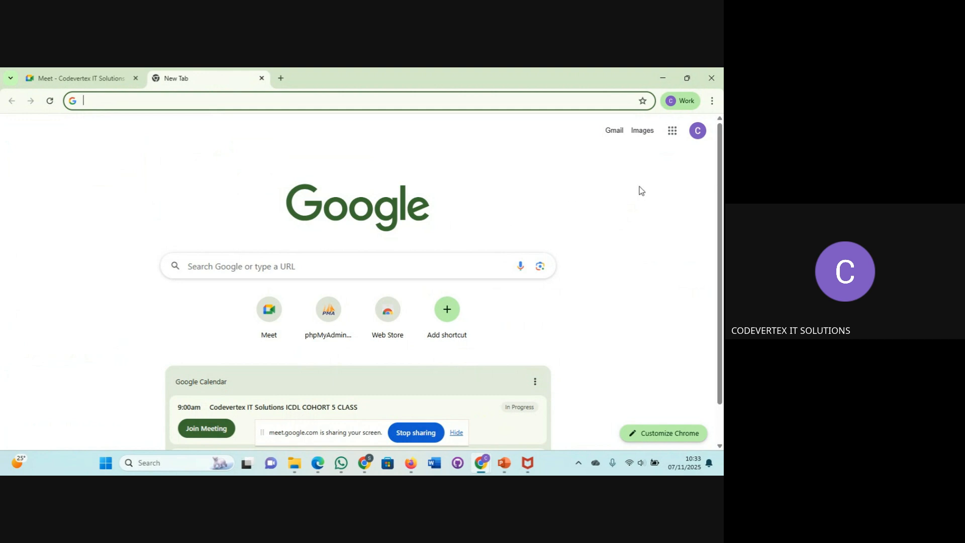
click(671, 135)
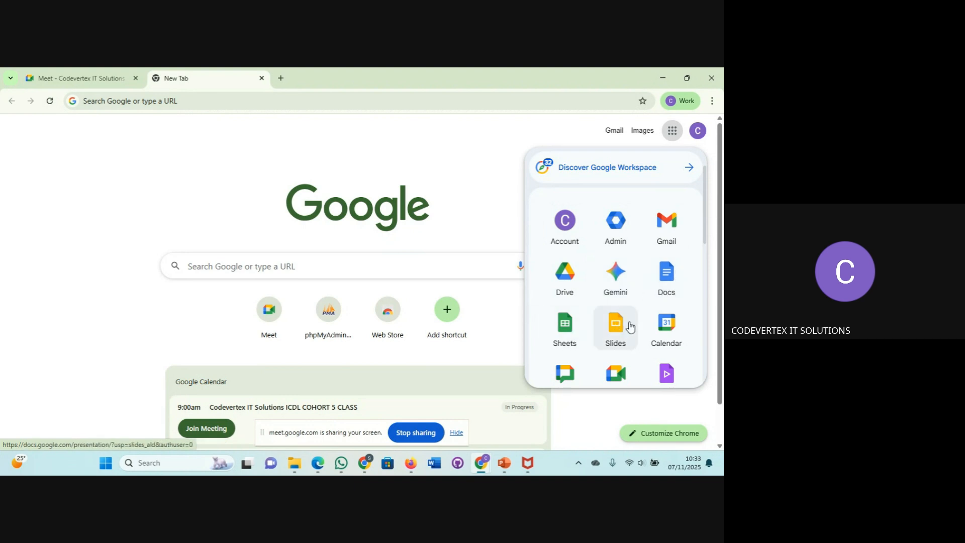
click(671, 330)
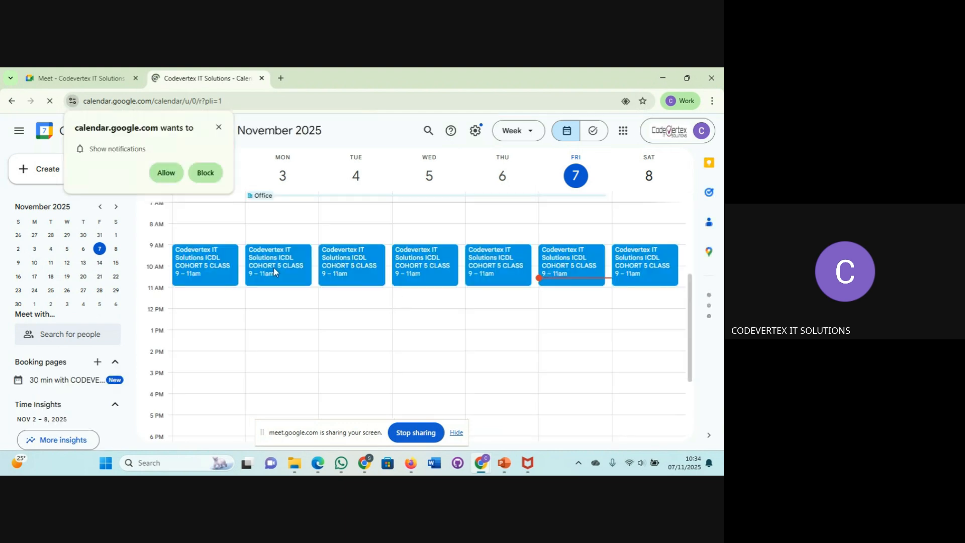
click(206, 173)
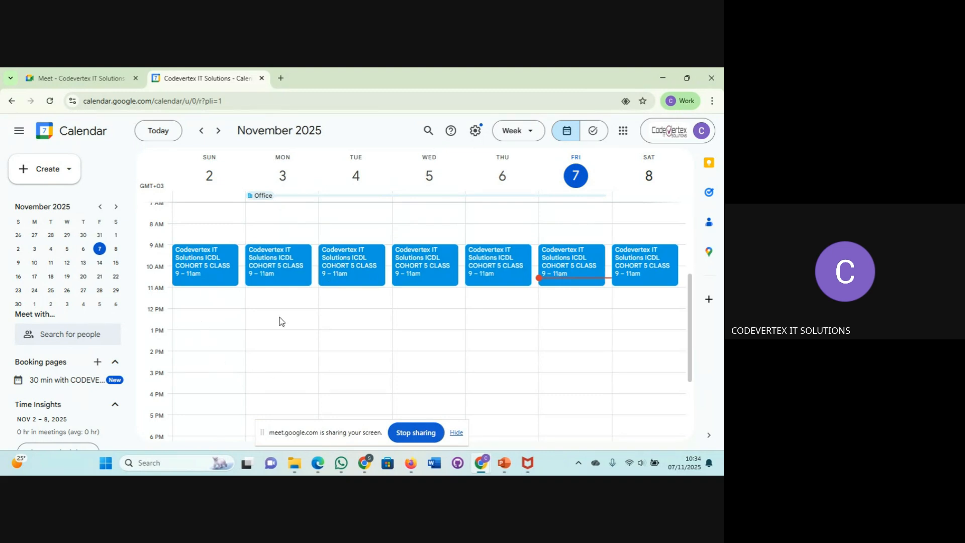
Start a new calendar event and title it "ICDL New"
click(55, 169)
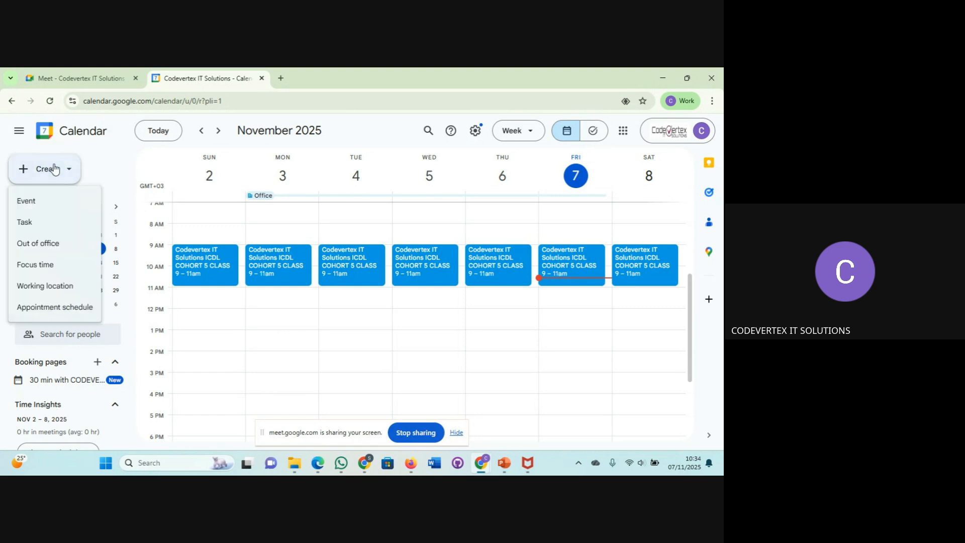
click(43, 202)
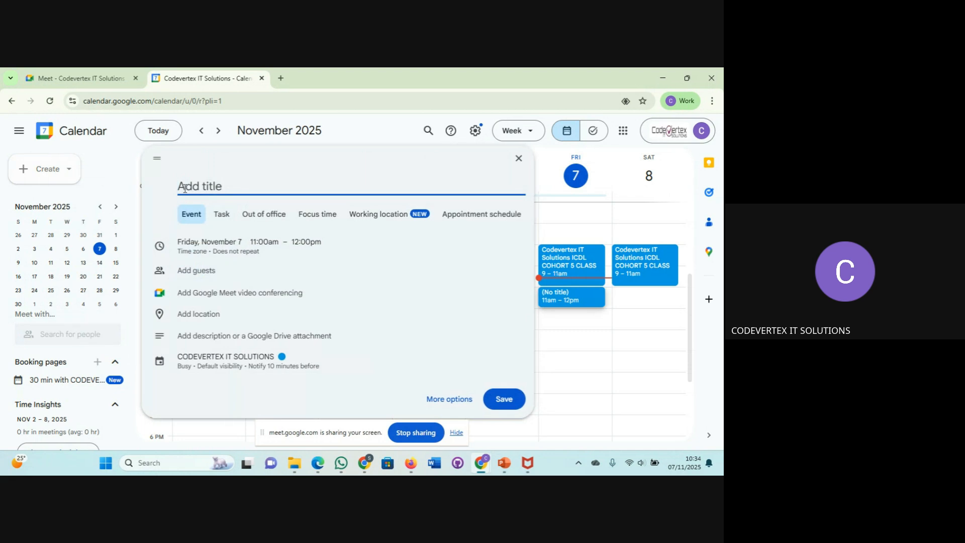
text(ICDL New)
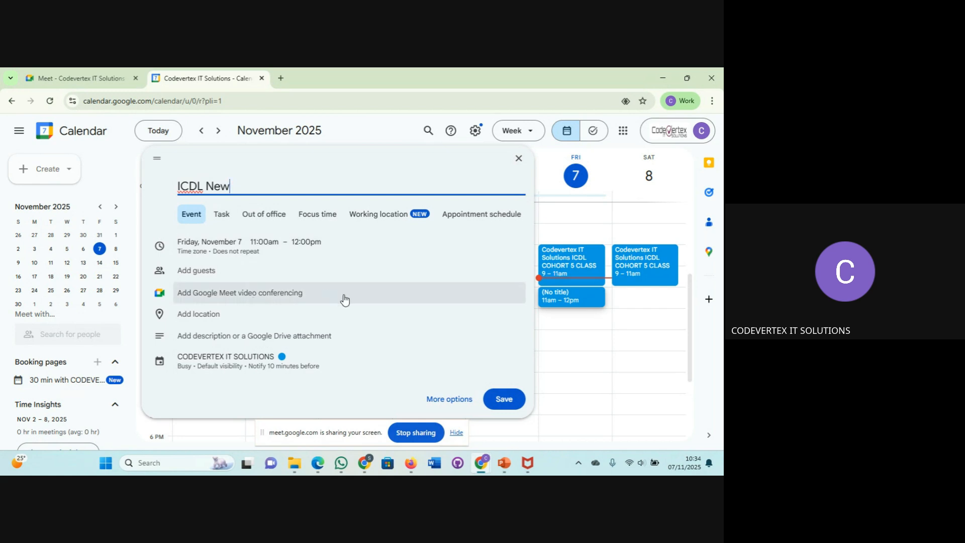
Try to look up a guest for the event by the first letters of their address, and clear the entry
click(190, 272)
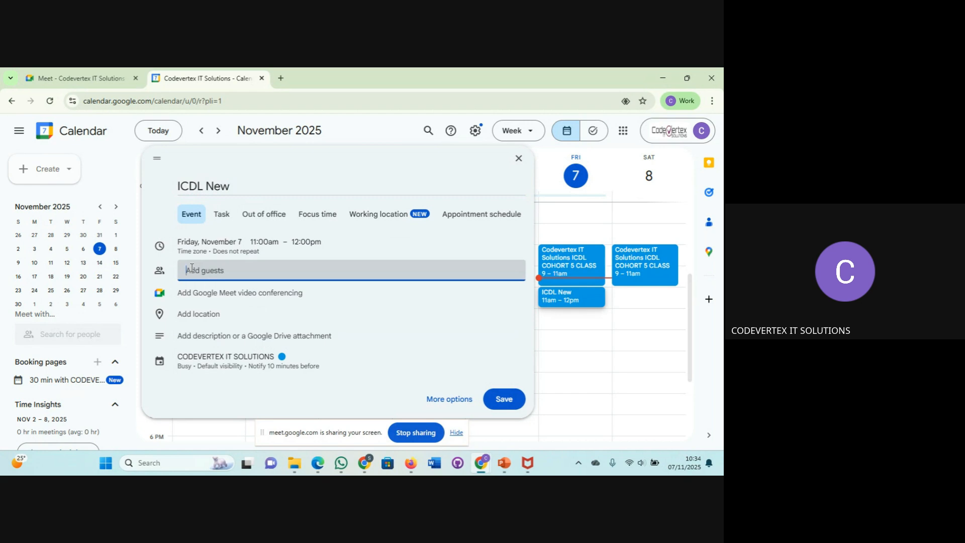
text(sha)
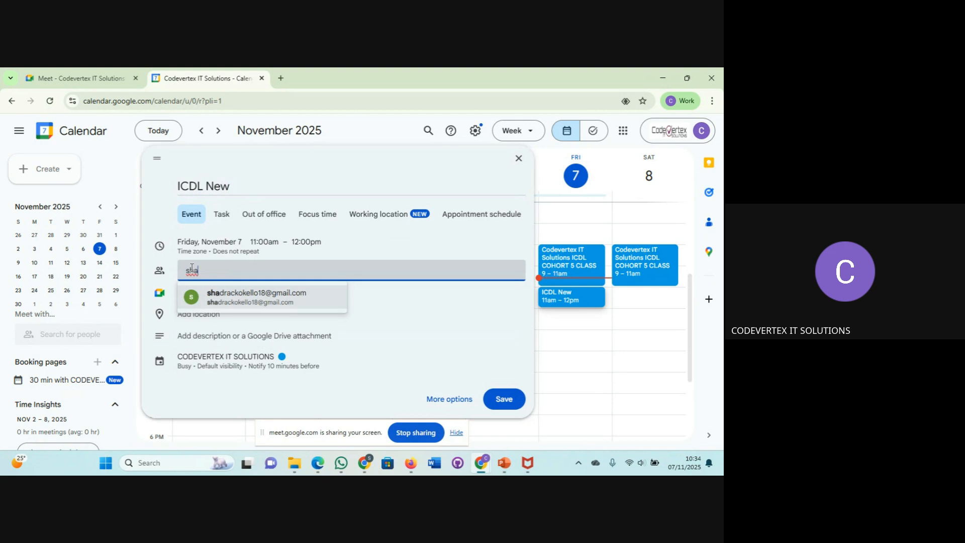
text(r)
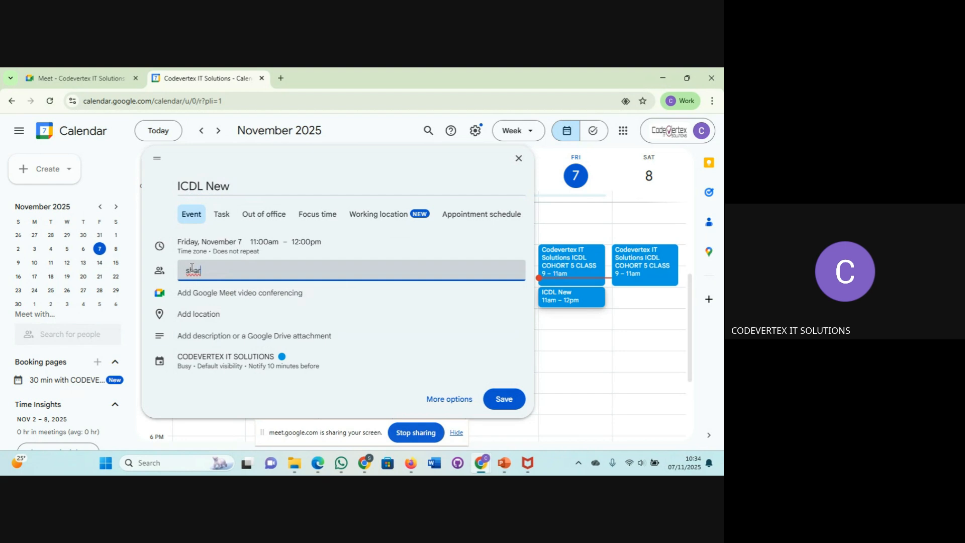
key(BackSpace)
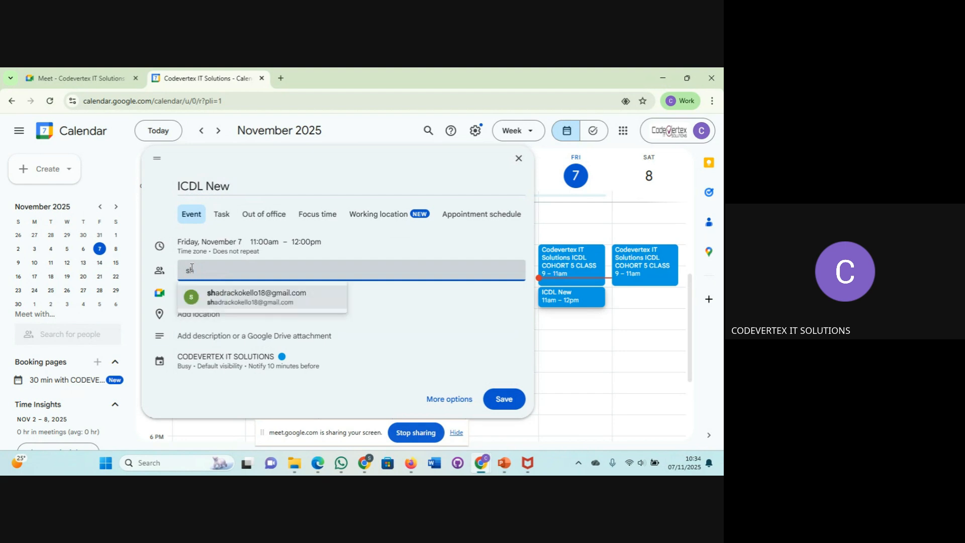
text(r)
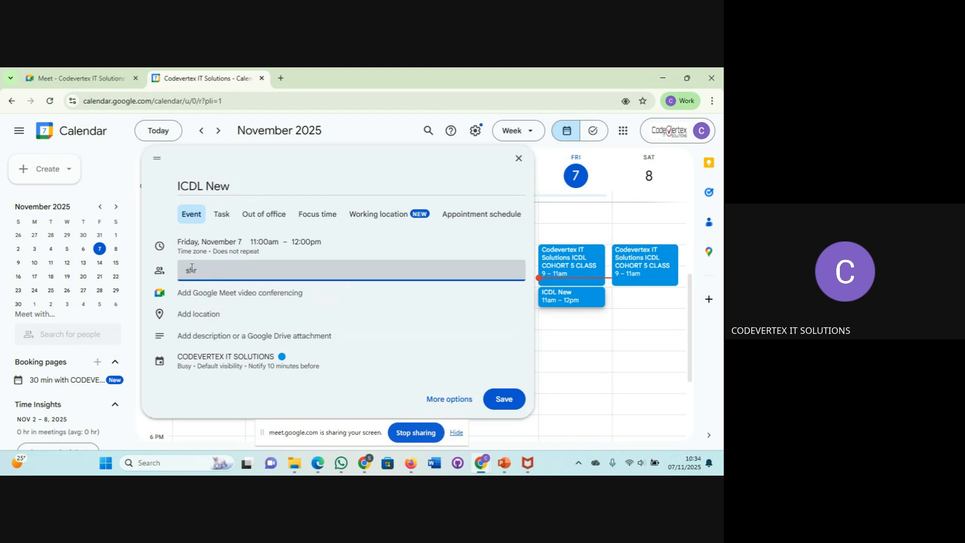
key(BackSpace)
text(ar)
key(BackSpace)
key(BackSpace)
key(BackSpace)
key(BackSpace)
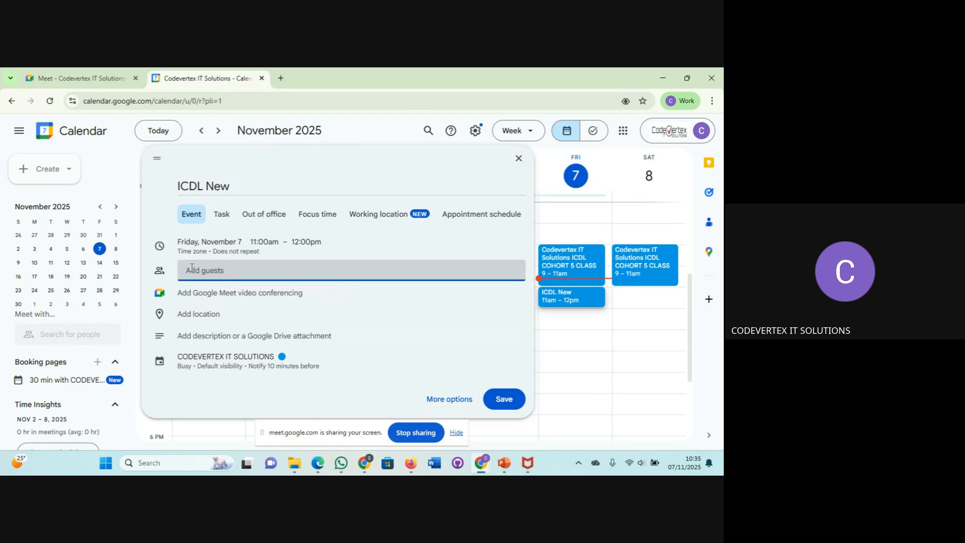
text(s)
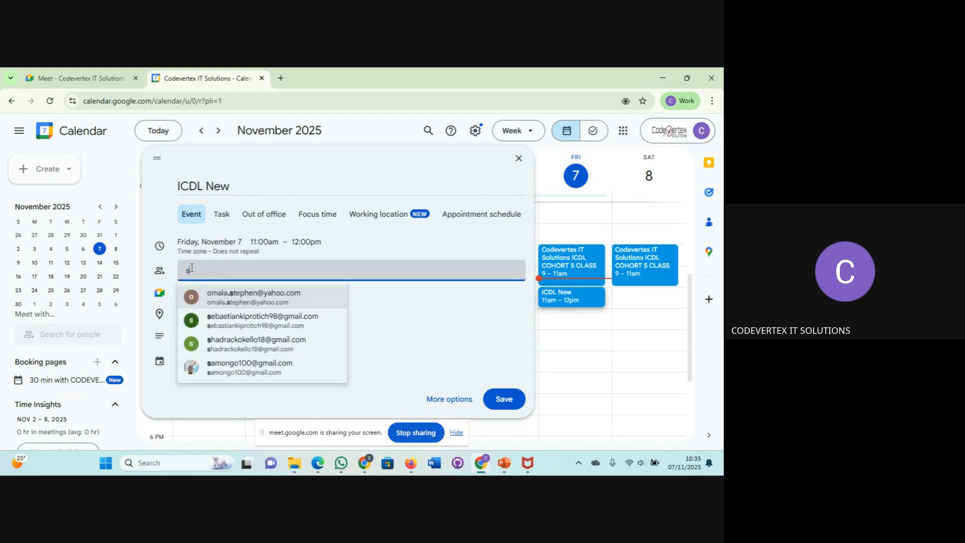
key(BackSpace)
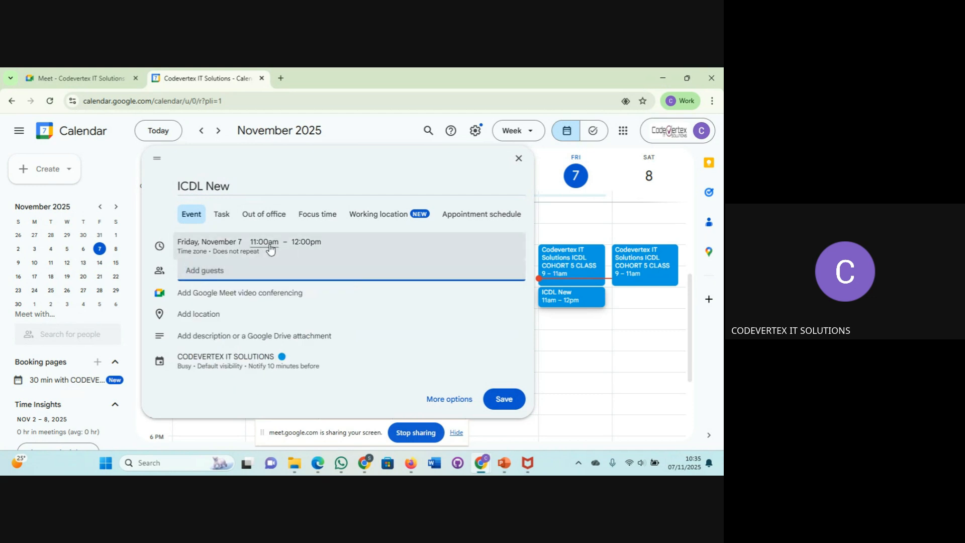
Set the event's date to Tuesday, November 11, and look through its repeat options without choosing one
click(234, 244)
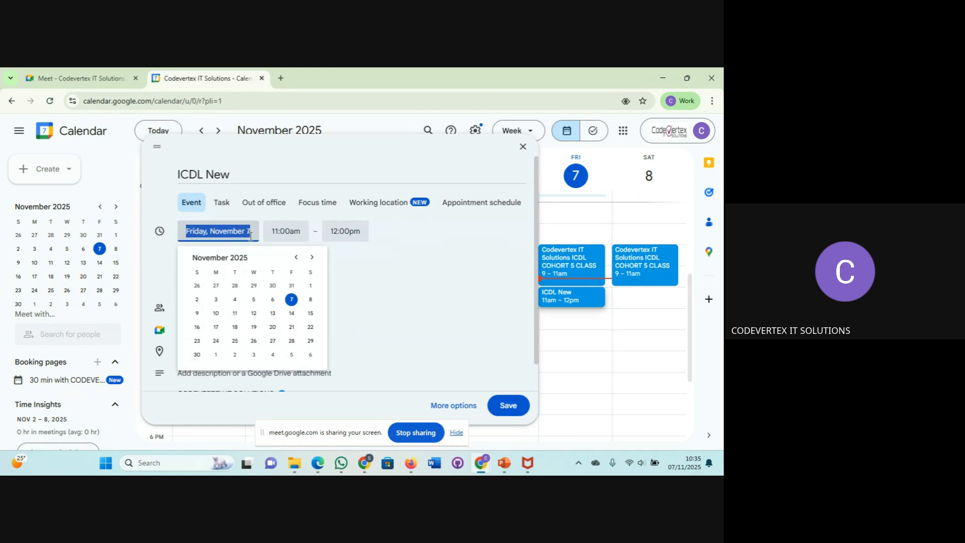
click(235, 315)
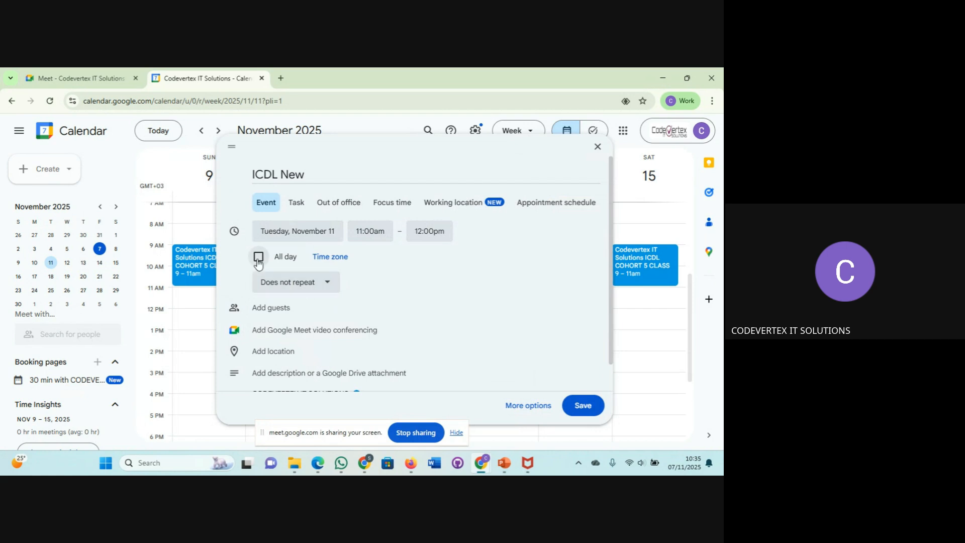
click(323, 283)
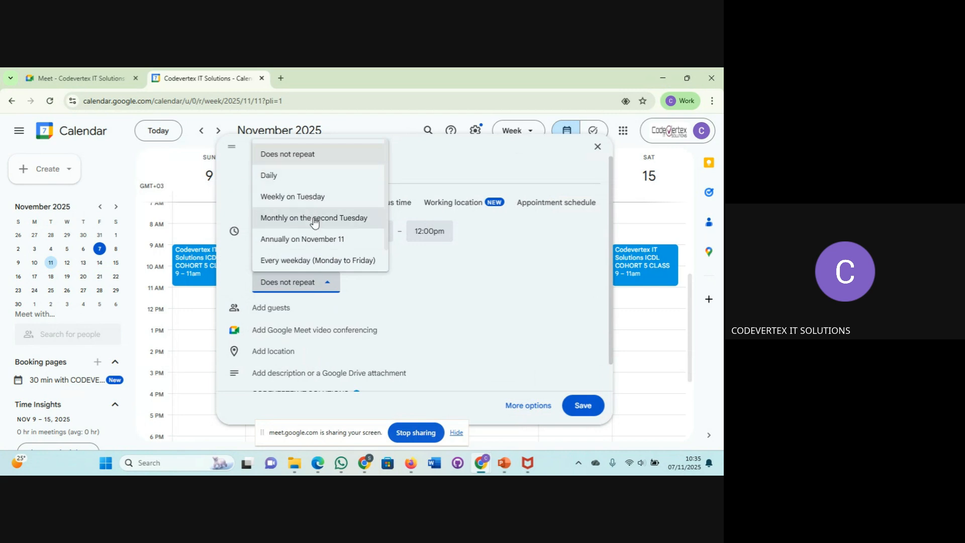
click(380, 288)
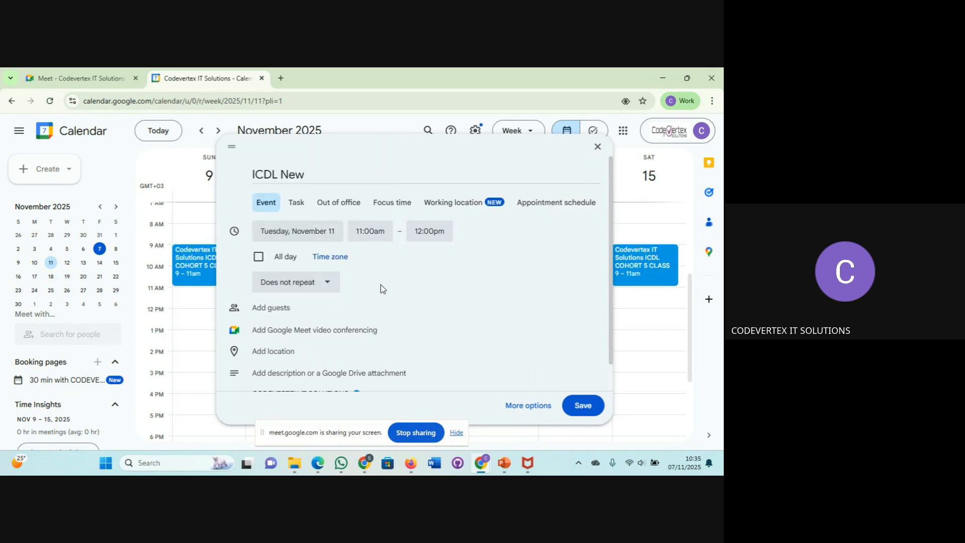
click(317, 283)
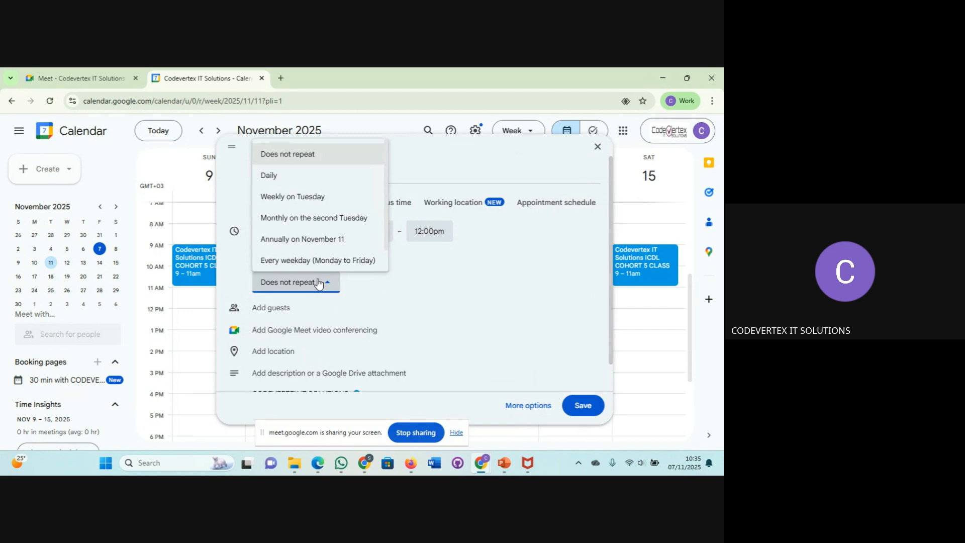
click(317, 283)
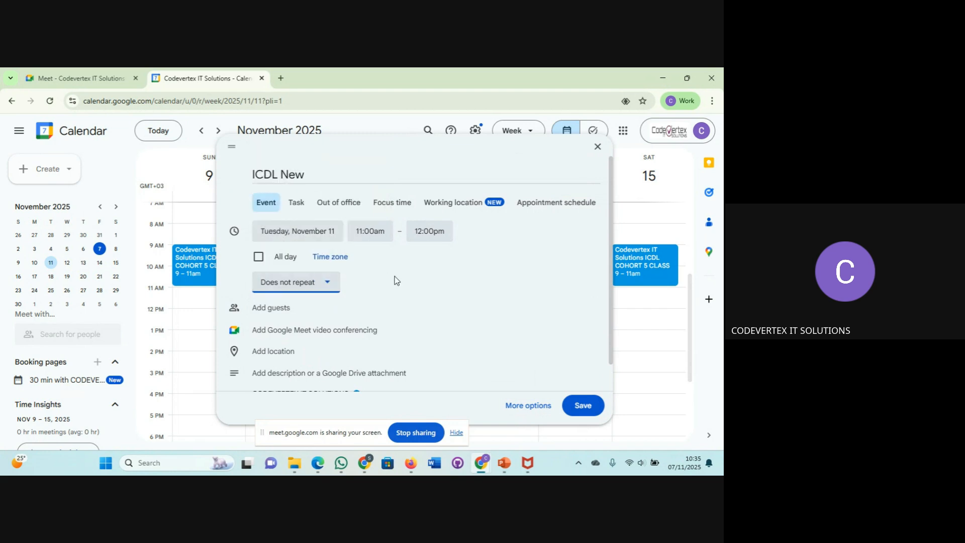
click(315, 284)
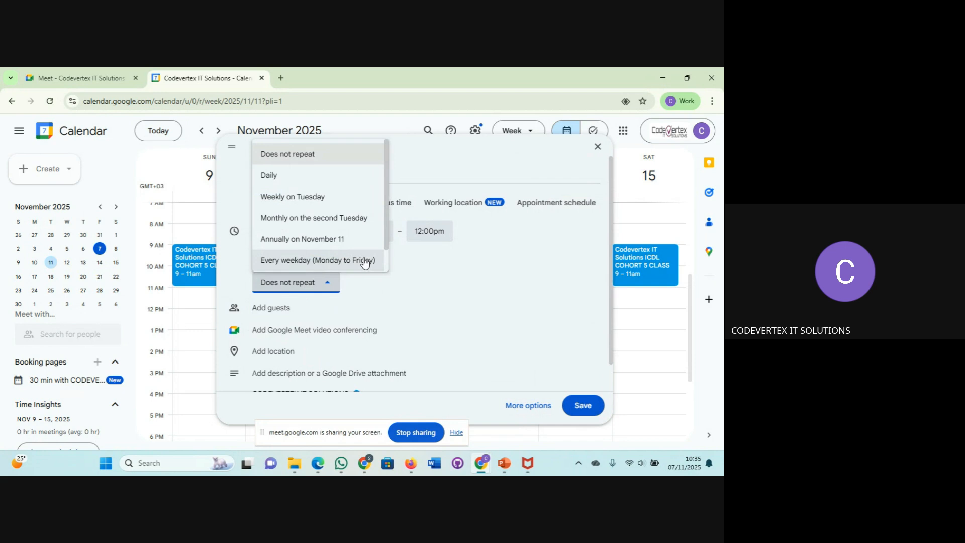
click(434, 277)
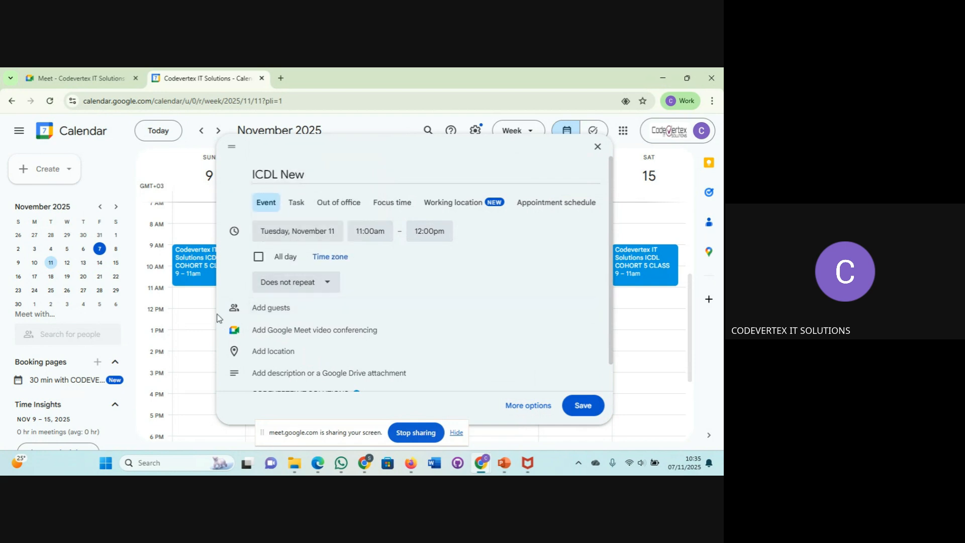
Add Google Meet video conferencing to the event and look over its location, description and notification settings
click(300, 331)
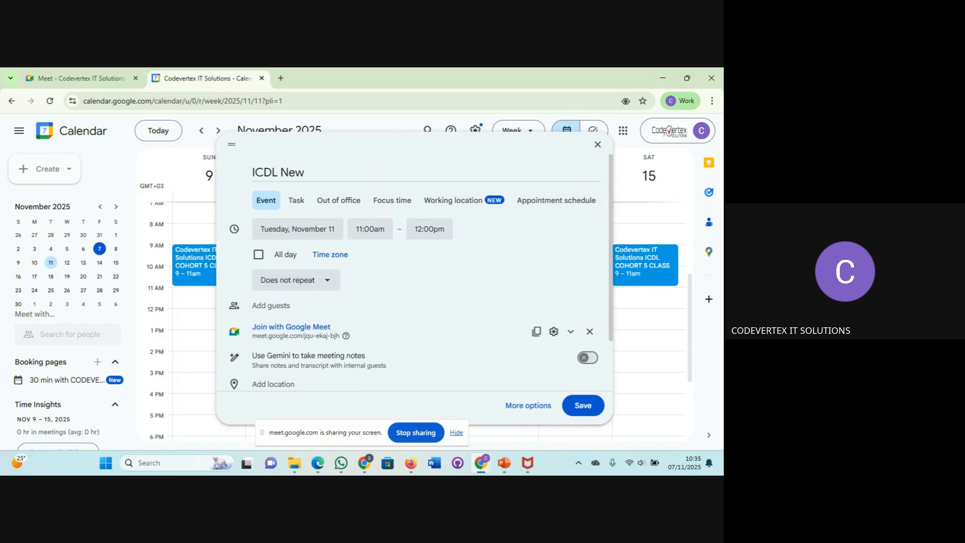
scroll(418, 297, down, 1)
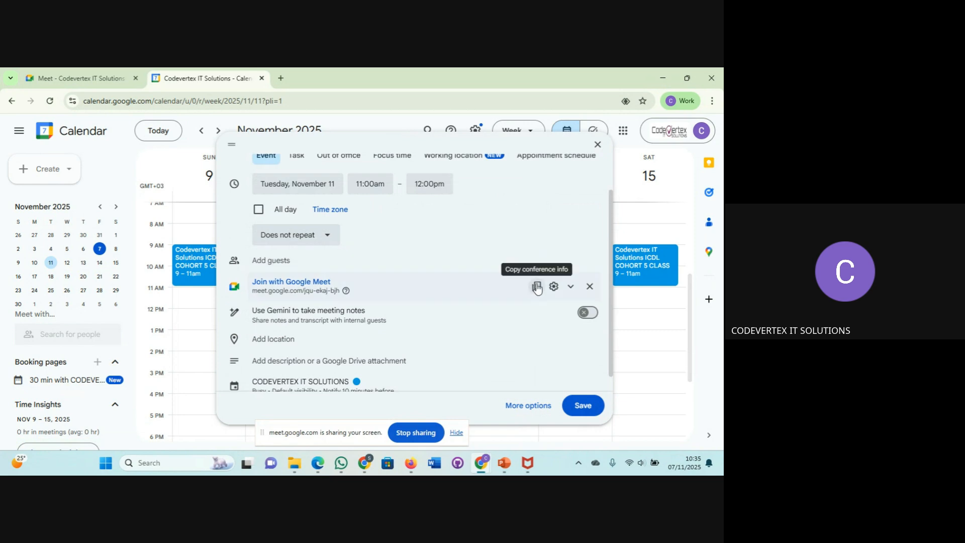
scroll(282, 338, down, 1)
click(276, 326)
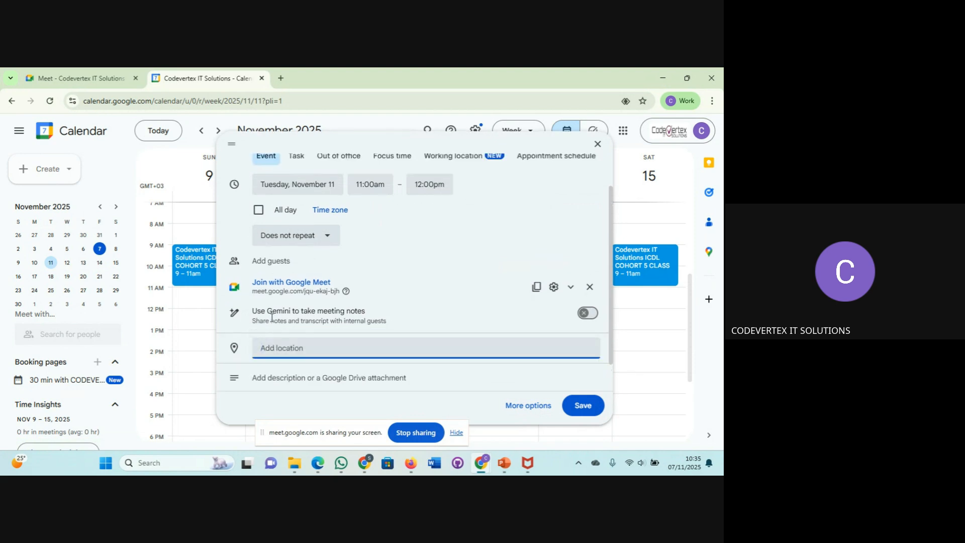
scroll(312, 307, down, 2)
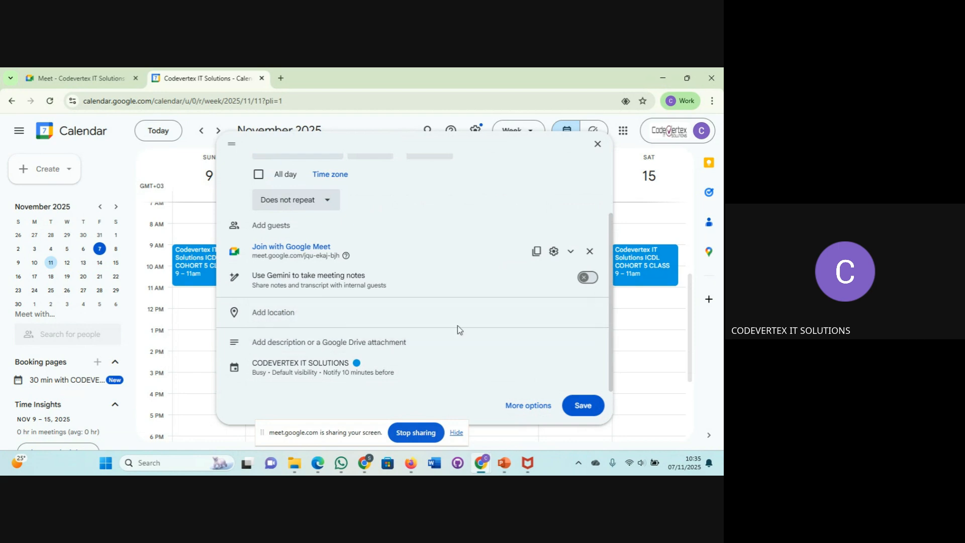
scroll(456, 329, up, 4)
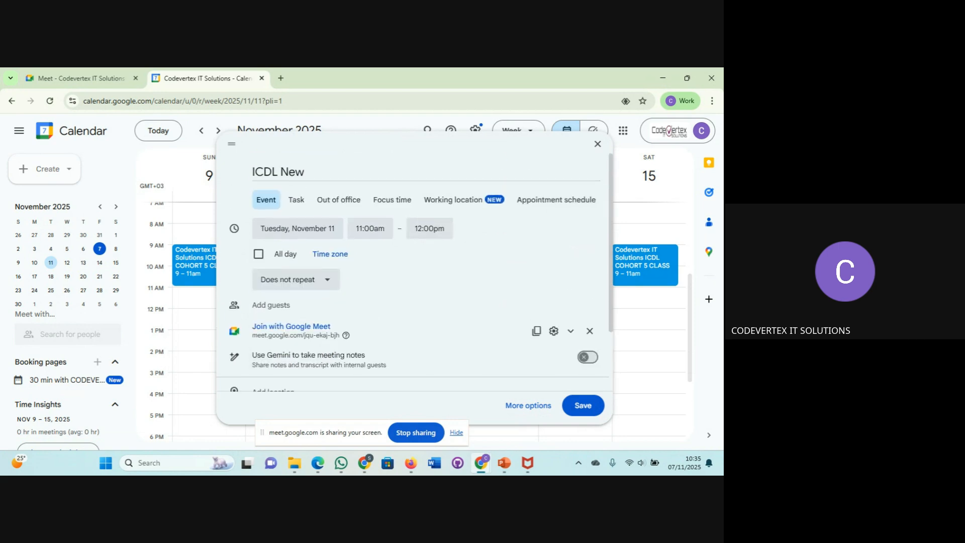
Switch the entry type from event to task and check its task list choices
click(297, 199)
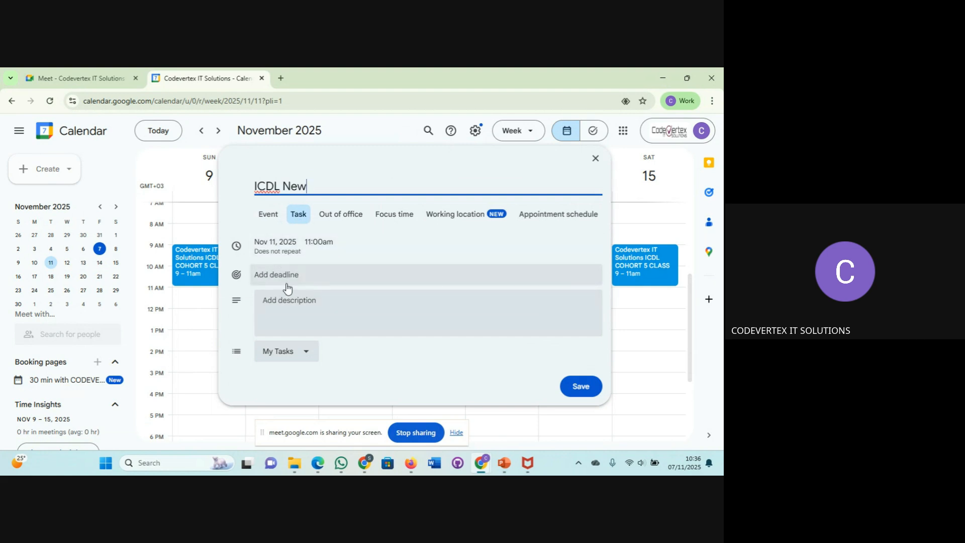
click(307, 354)
click(349, 355)
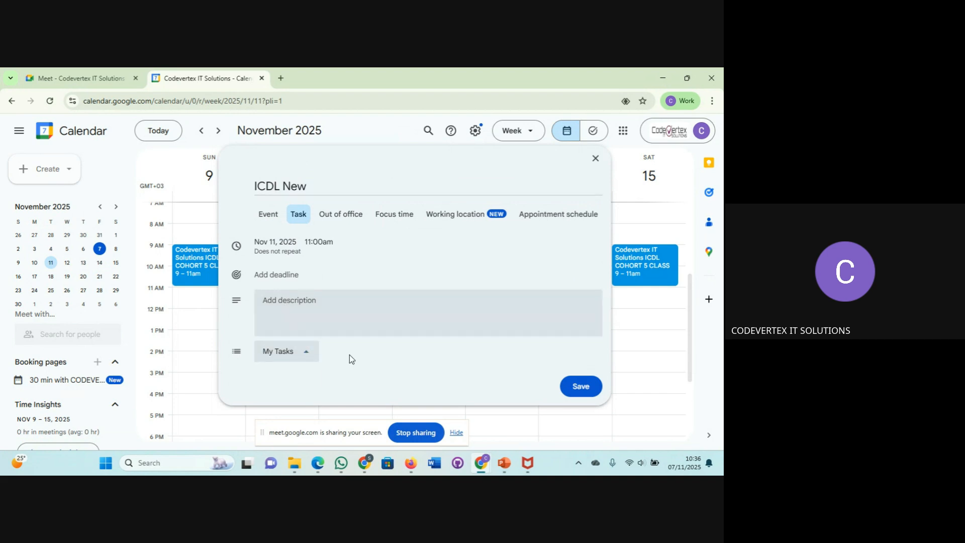
Look through the out of office, focus time and appointment schedule entry types, ending on focus time
click(345, 215)
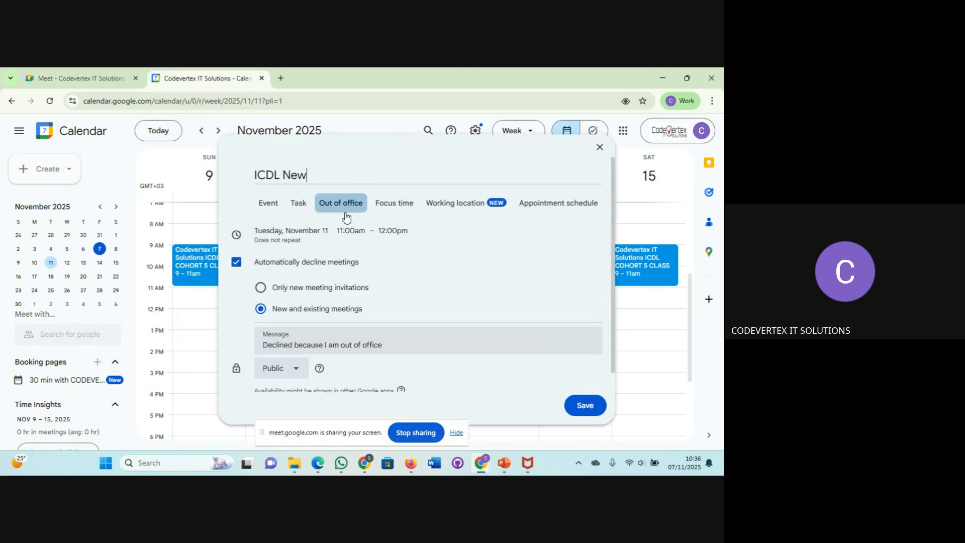
click(383, 203)
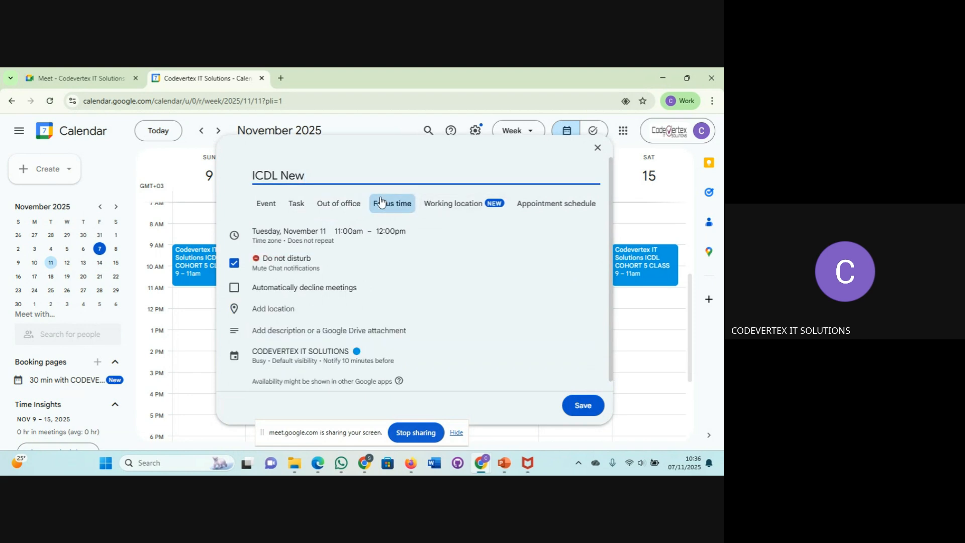
click(522, 179)
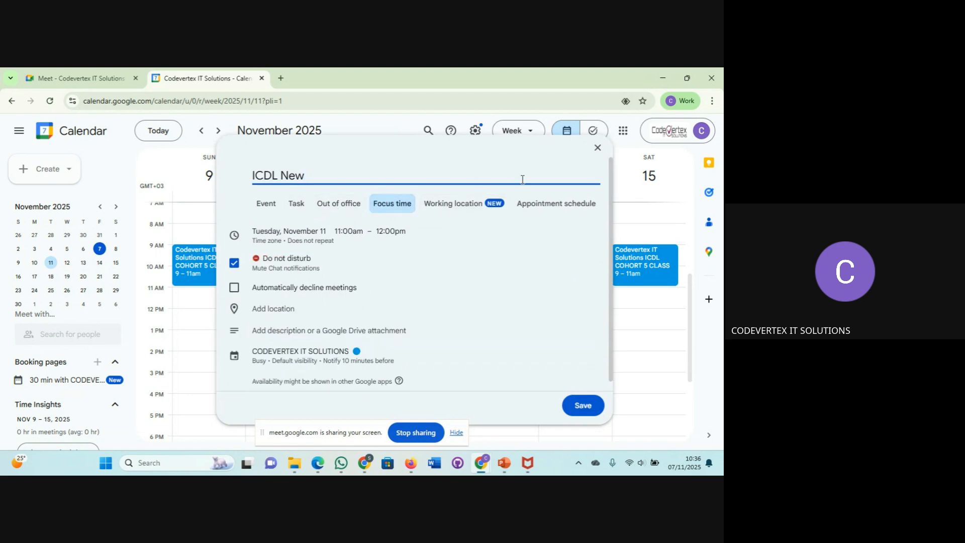
click(555, 204)
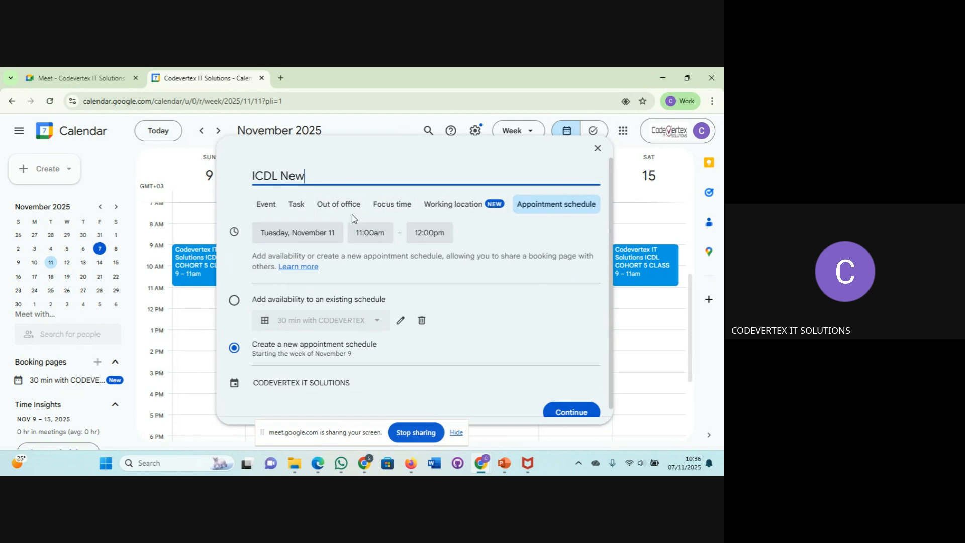
click(393, 208)
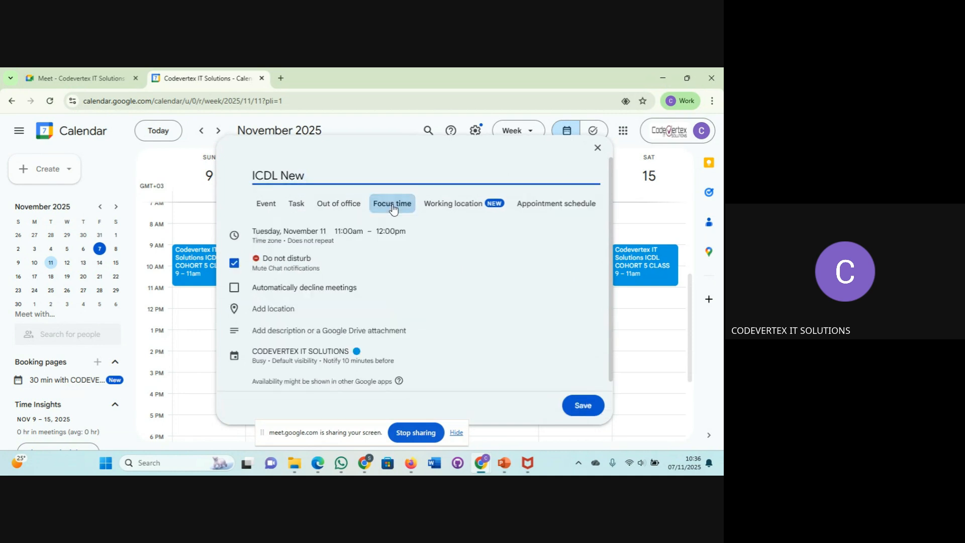
Close the ICDL New entry, discarding its unsaved changes, and stop sharing the screen with the meeting
click(598, 147)
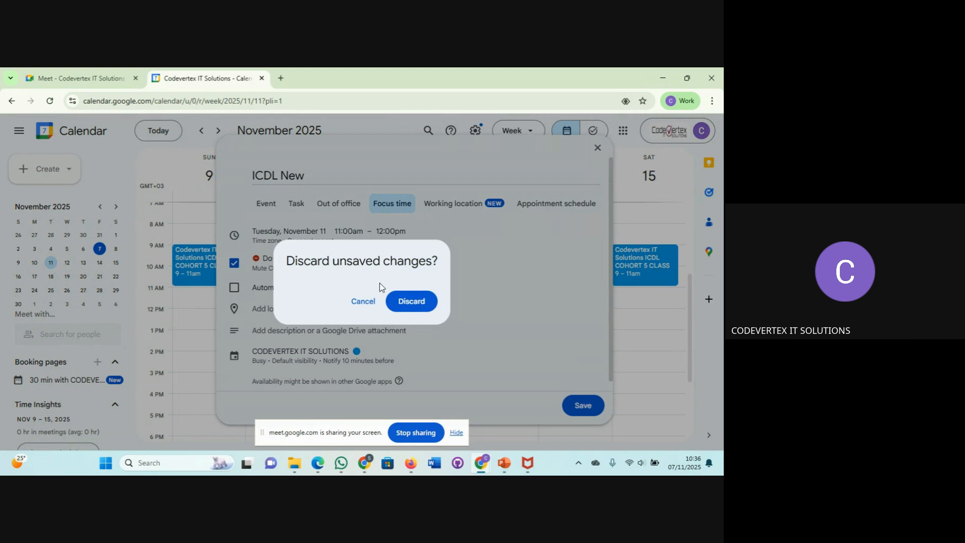
click(406, 302)
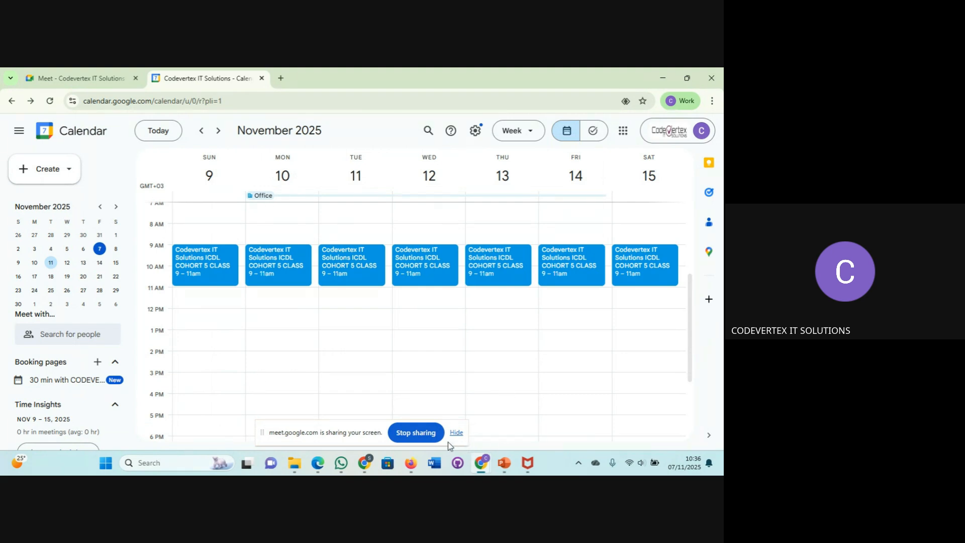
click(421, 434)
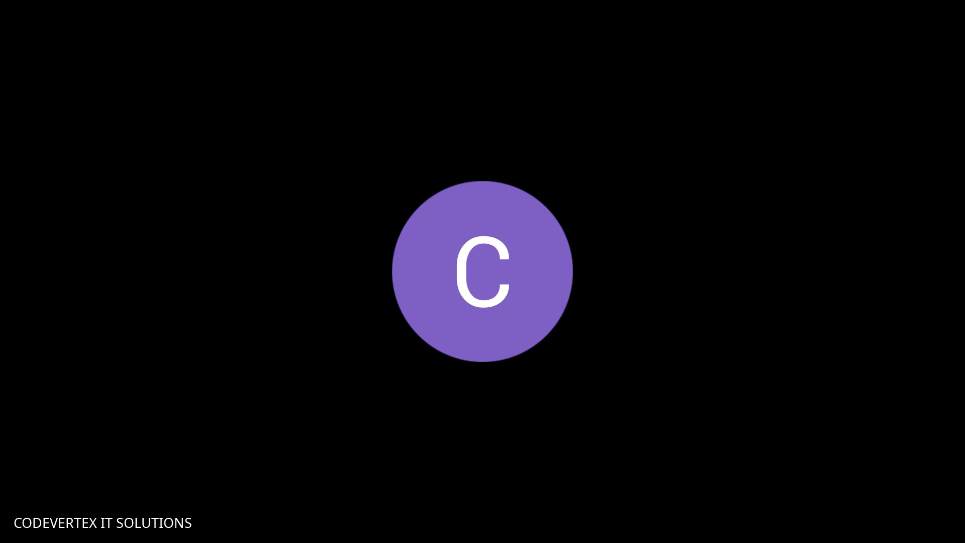